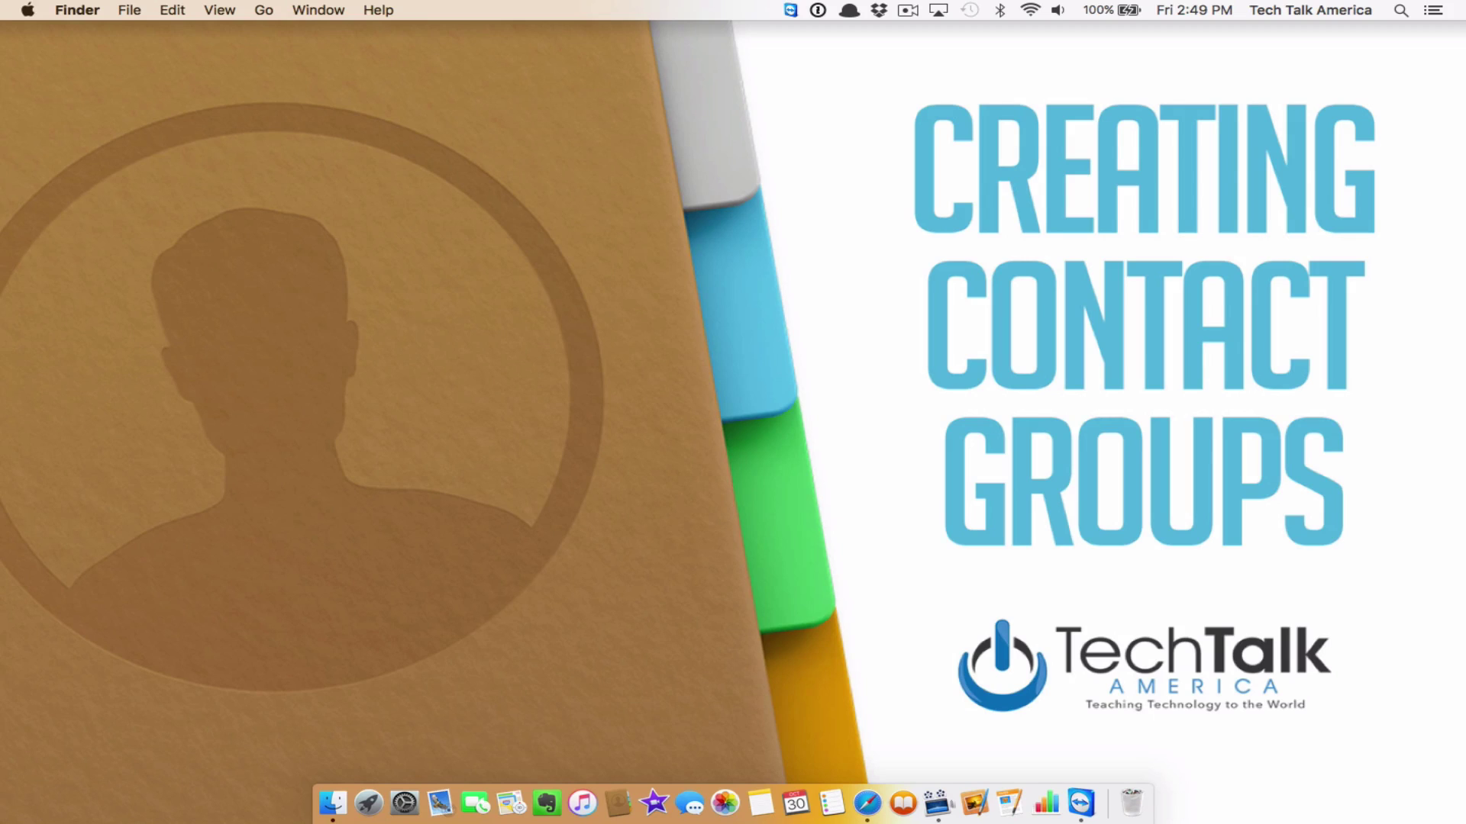
click(619, 805)
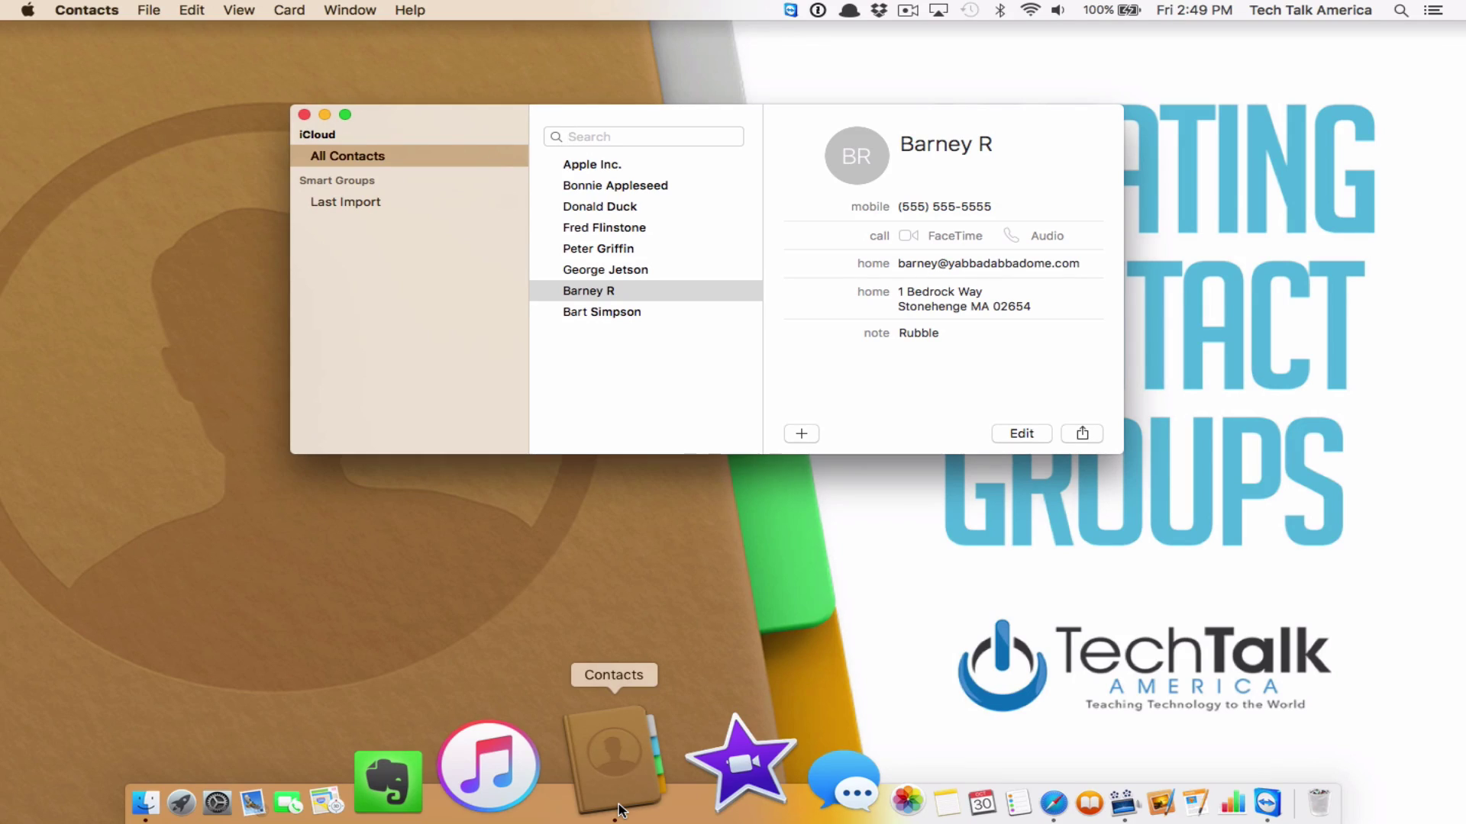
click(564, 383)
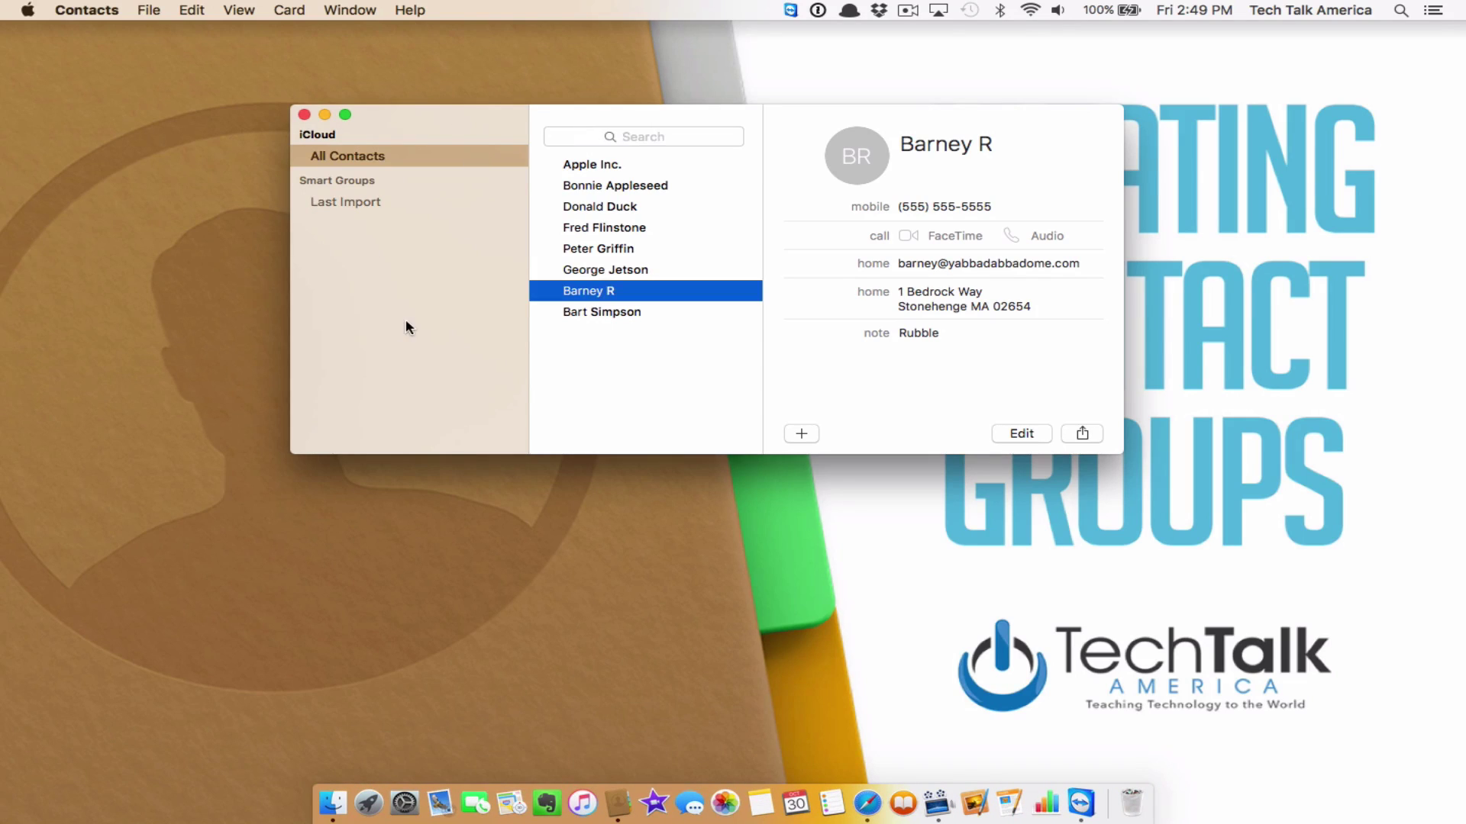
- Create a new empty iCloud contact group named 'Movie night'
click(147, 9)
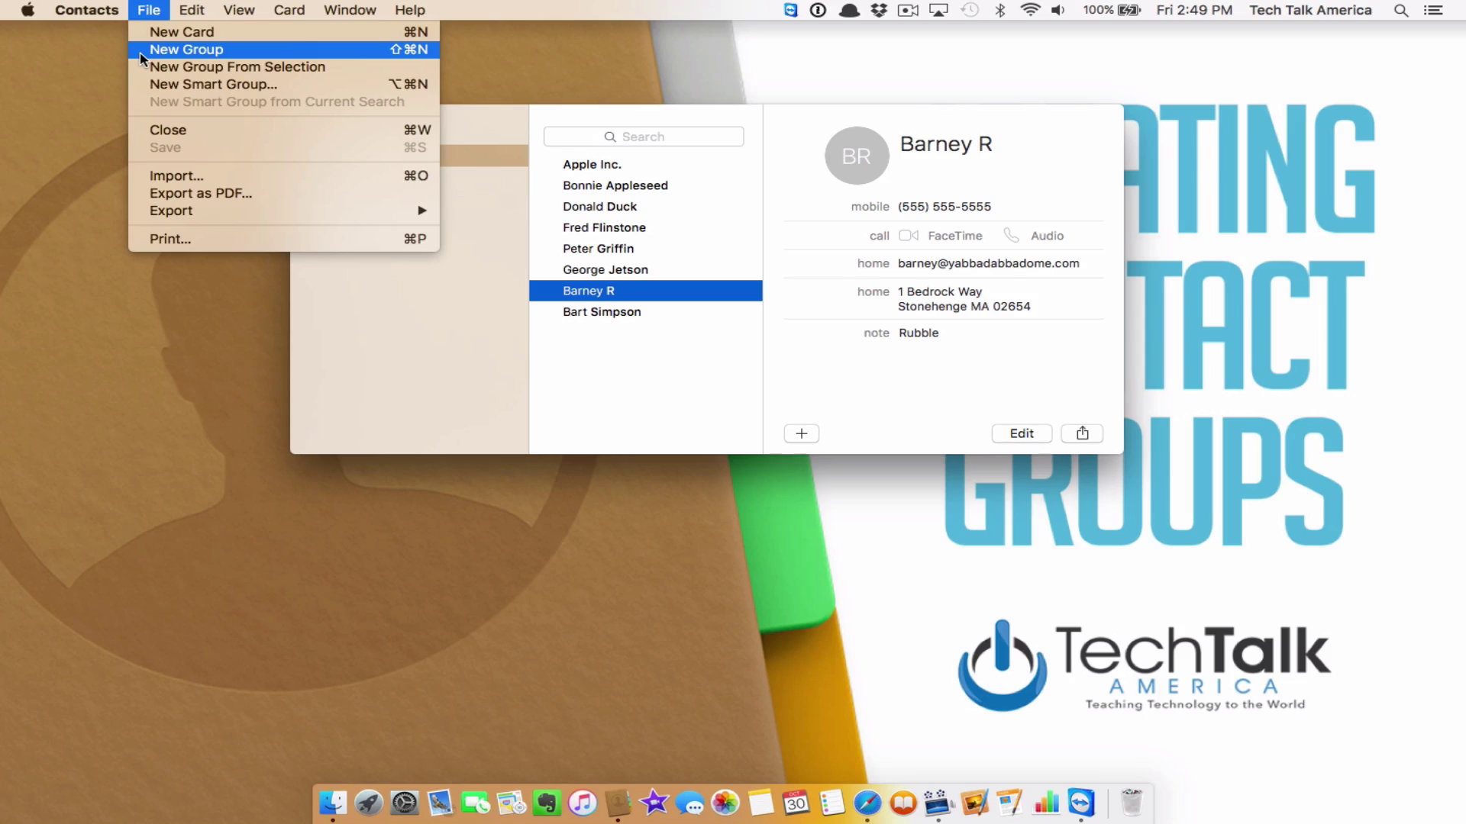
click(142, 58)
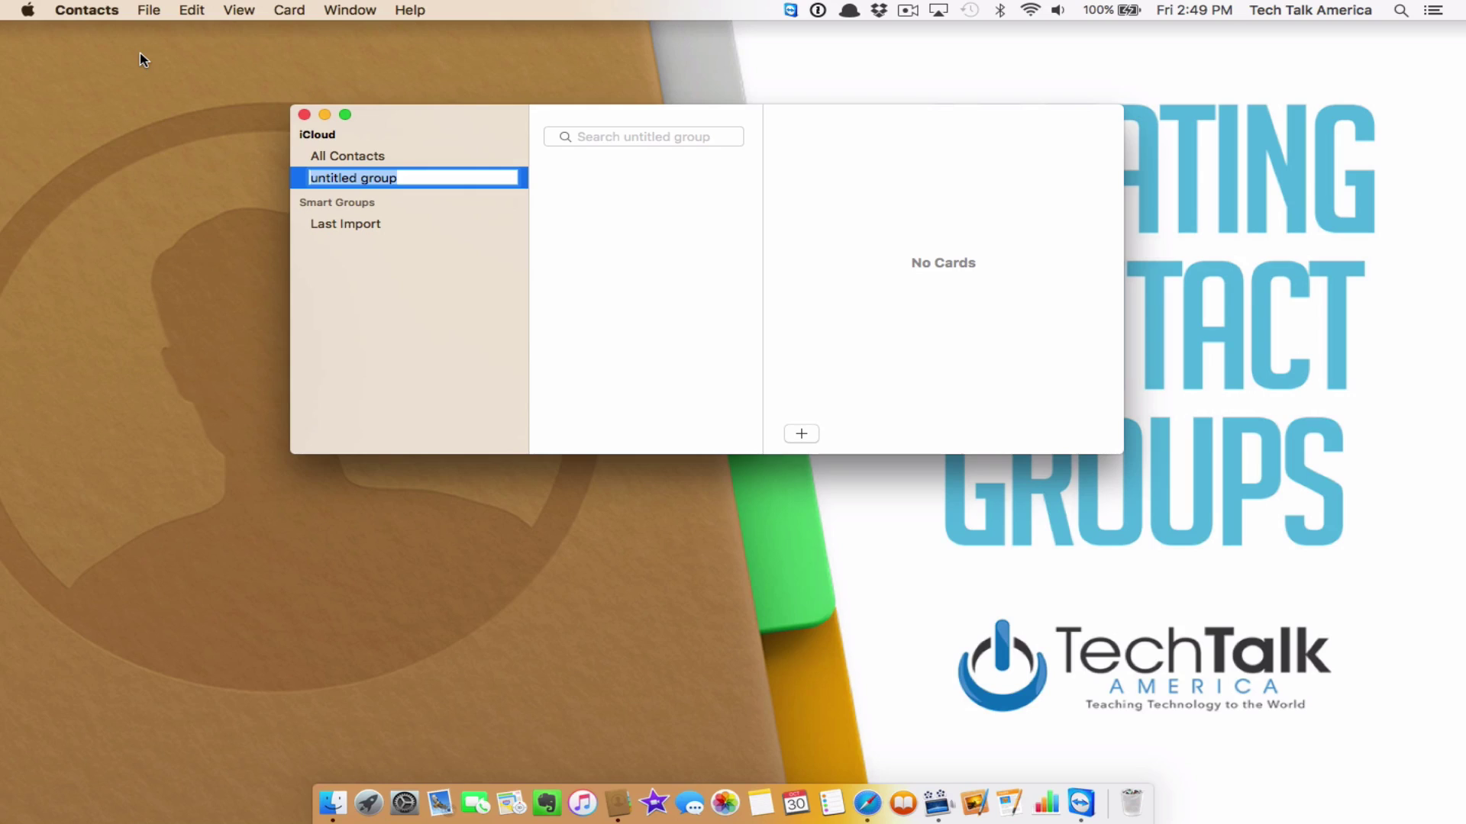
text(Movie night)
key(Return)
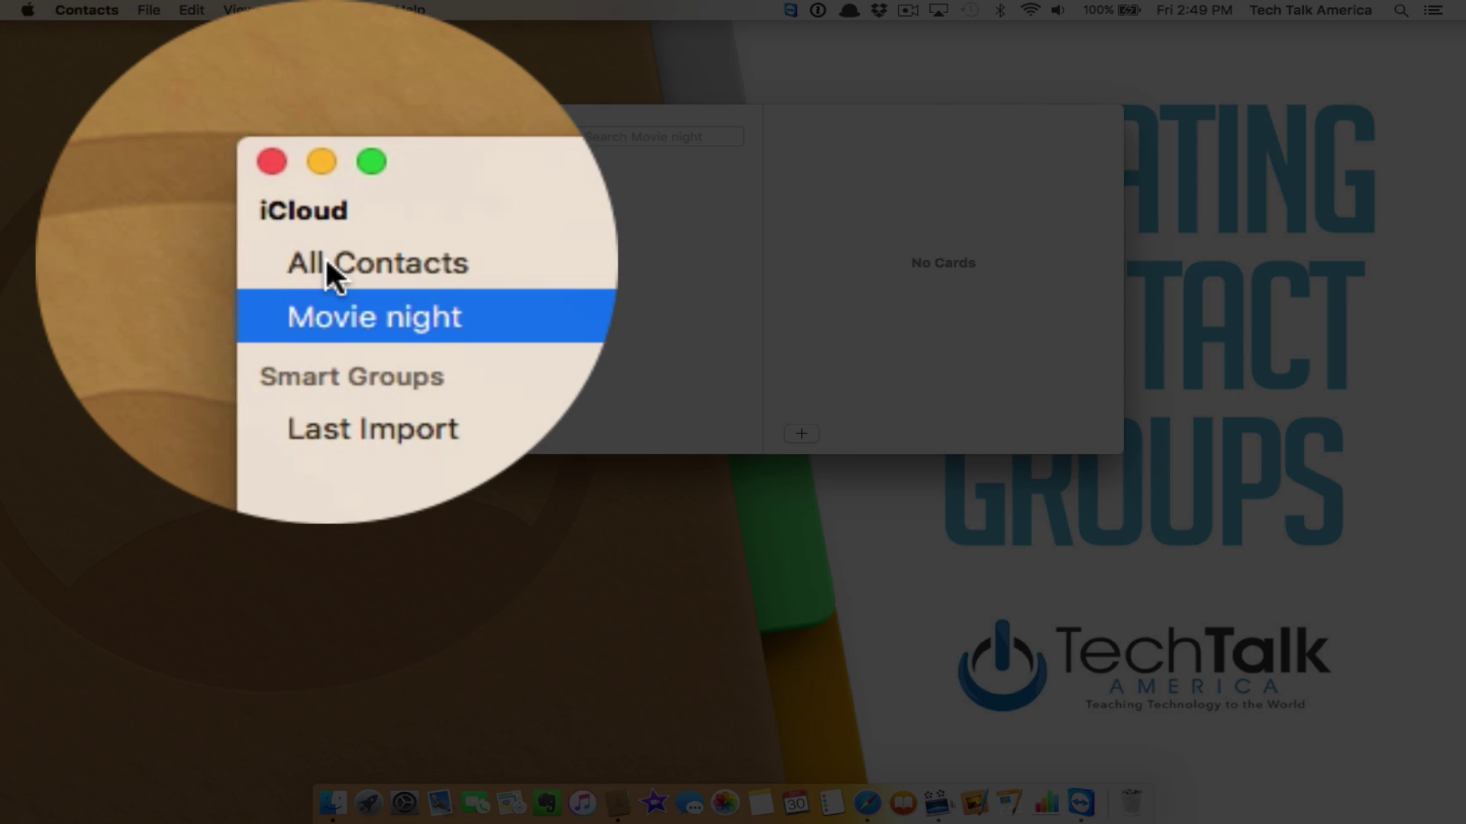
- Add Barney R, Bart Simpson and Peter Griffin to Movie night, then switch to Mail
click(326, 160)
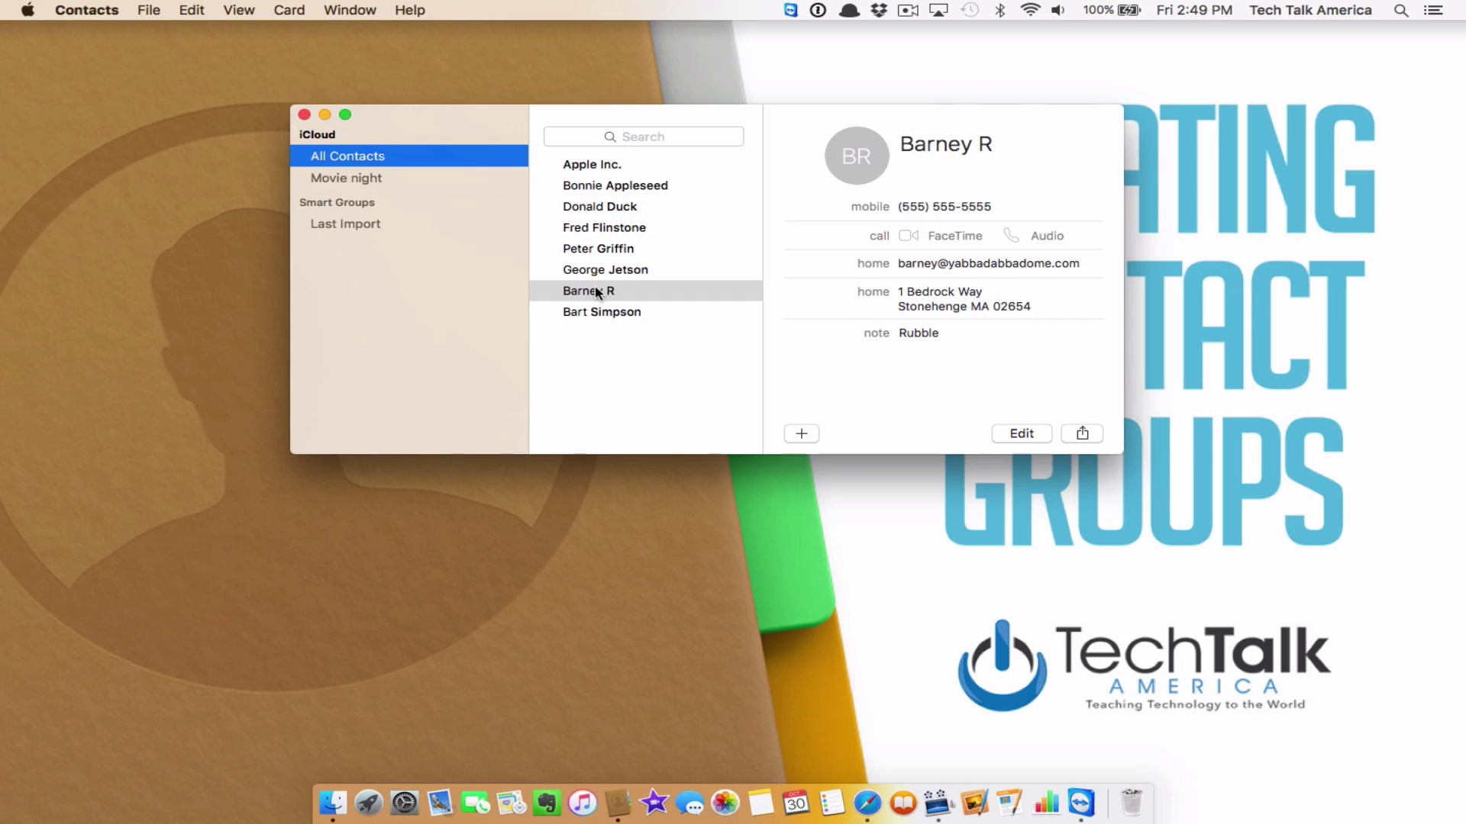
drag(595, 290, 390, 180)
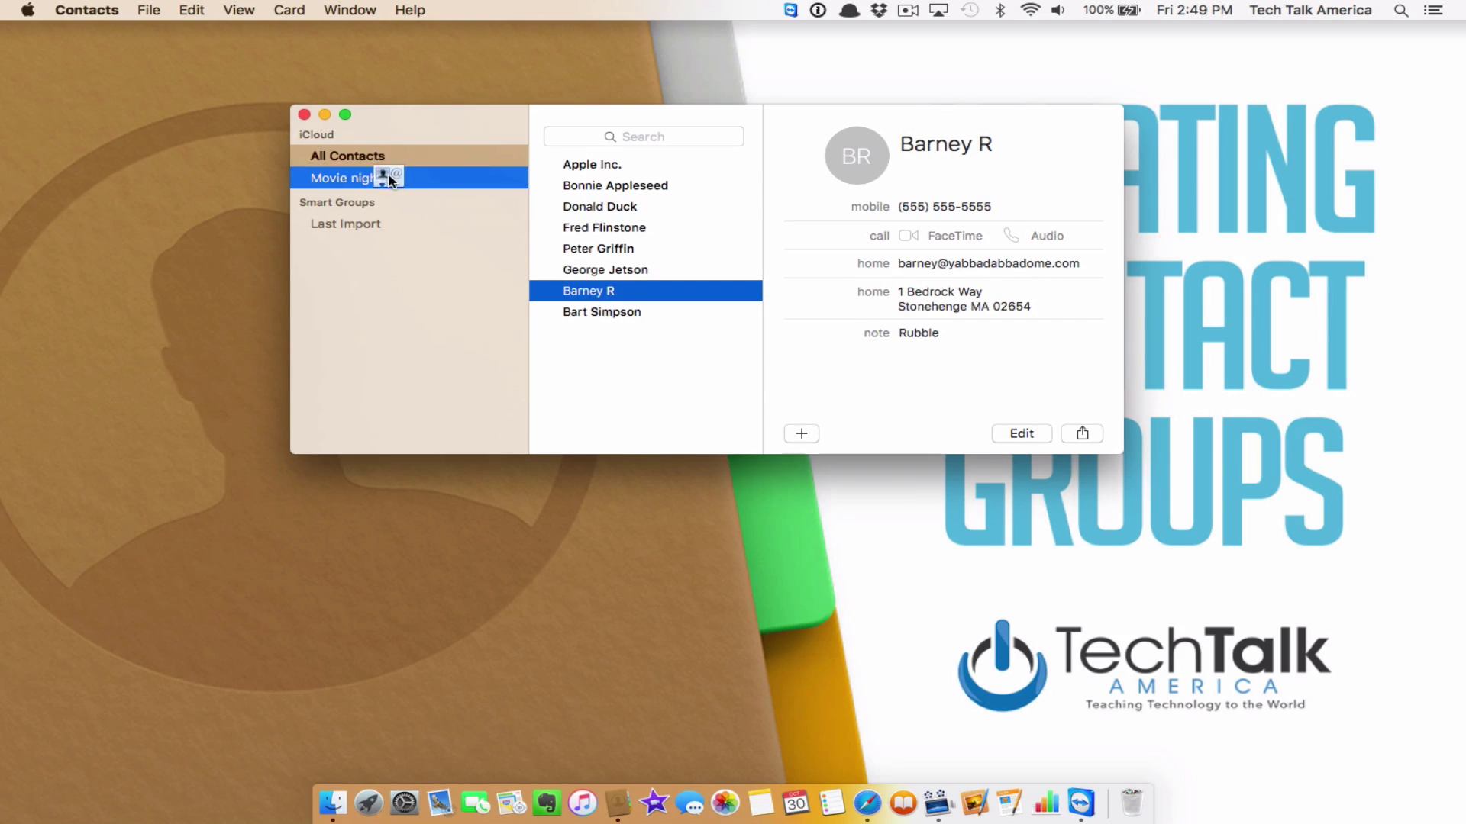
drag(622, 312, 399, 180)
click(642, 255)
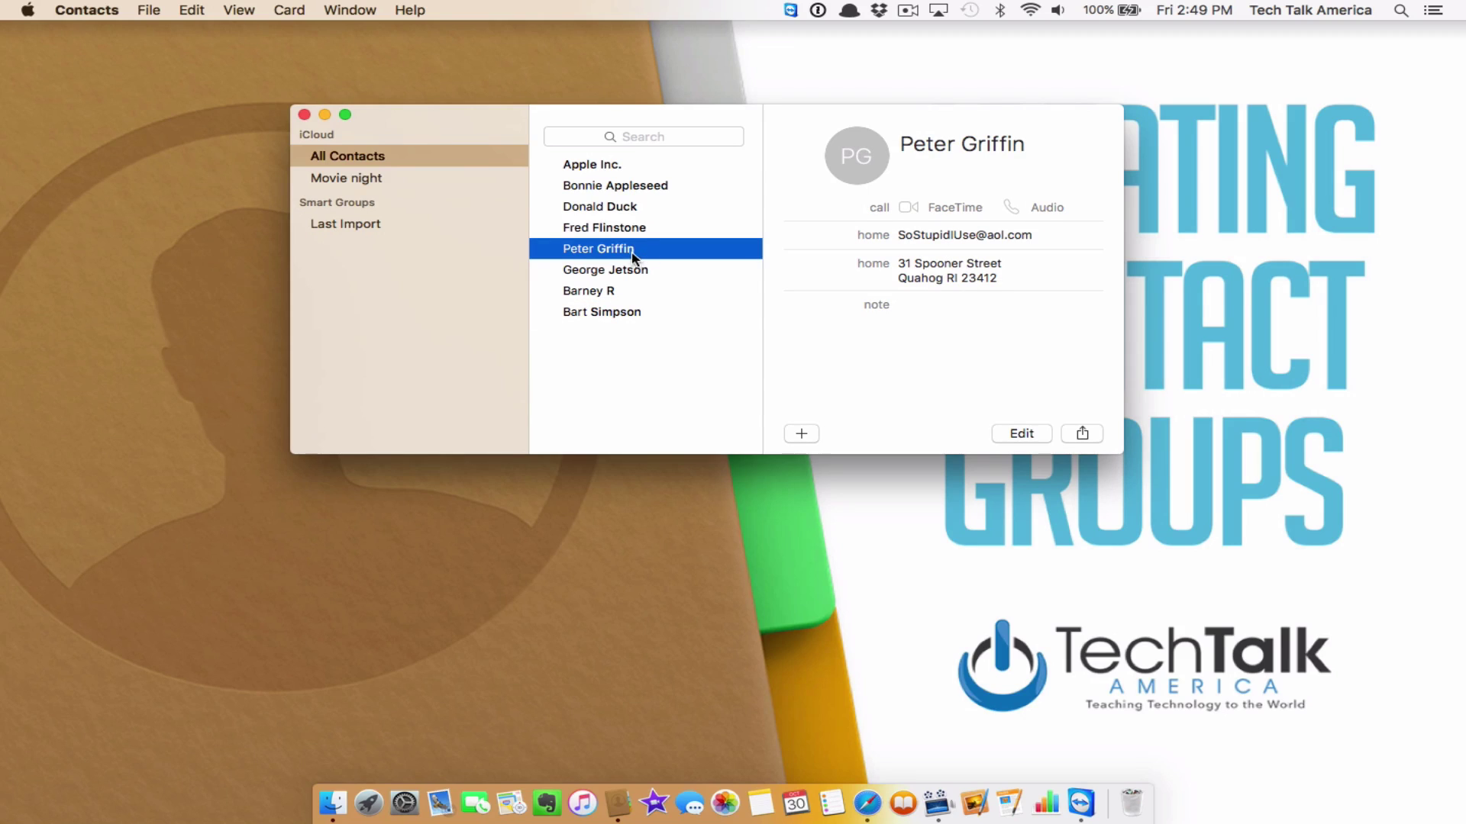
drag(634, 259, 415, 179)
click(439, 809)
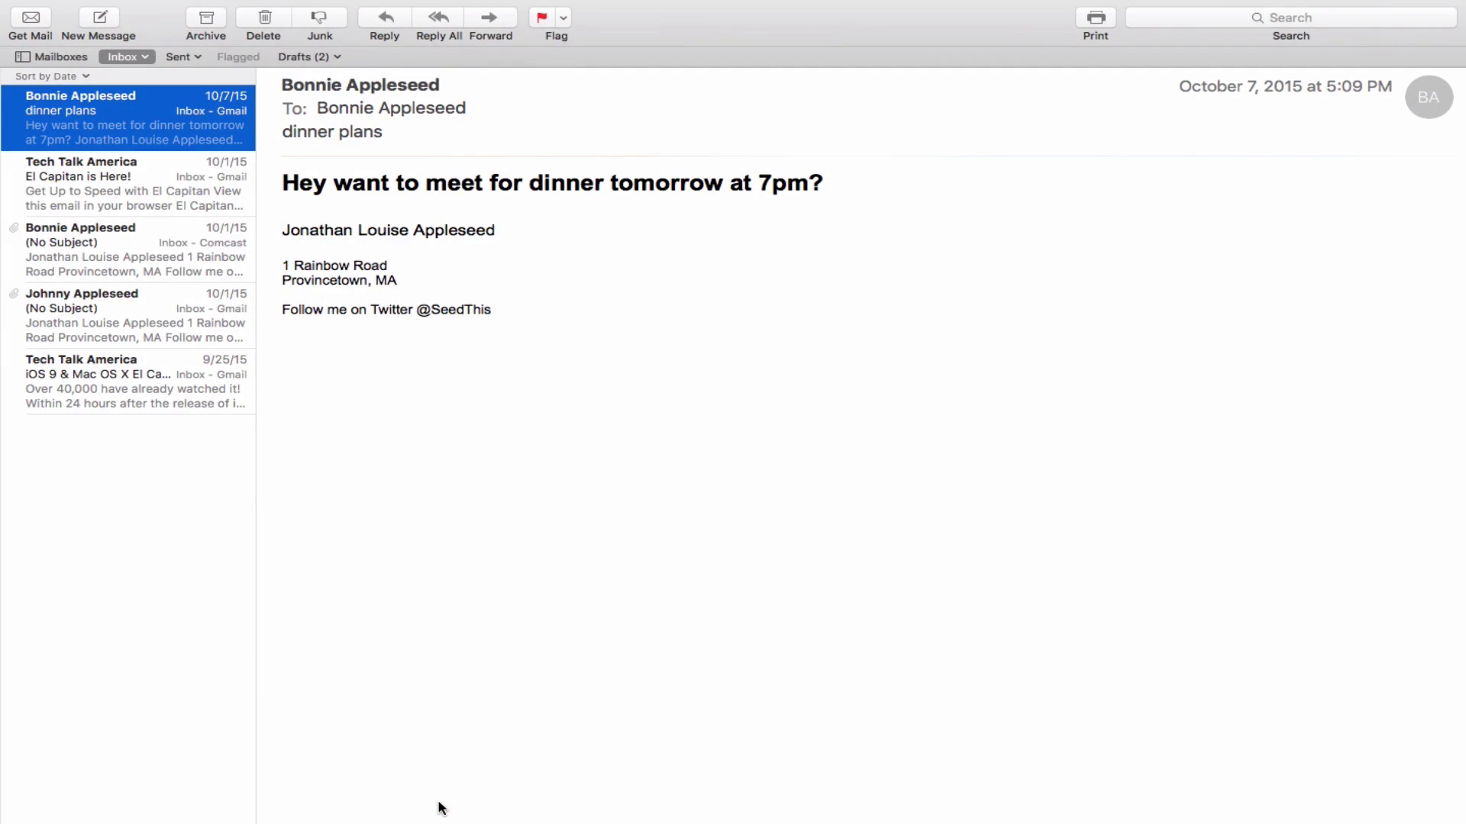
- Address a new message to 'movie', expanding to Barney R, Peter Griffin and Bart Simpson
click(101, 20)
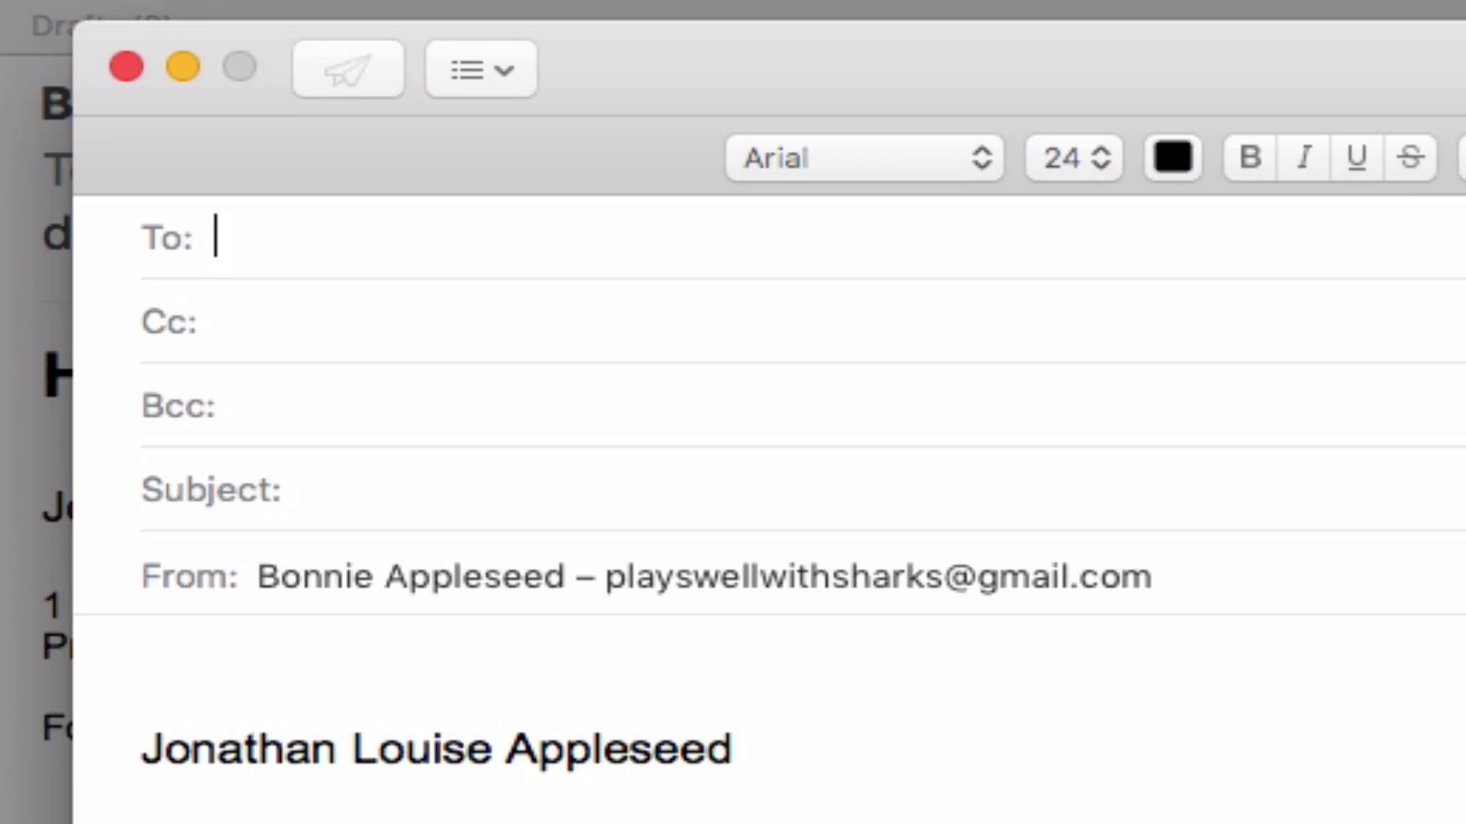
text(movie)
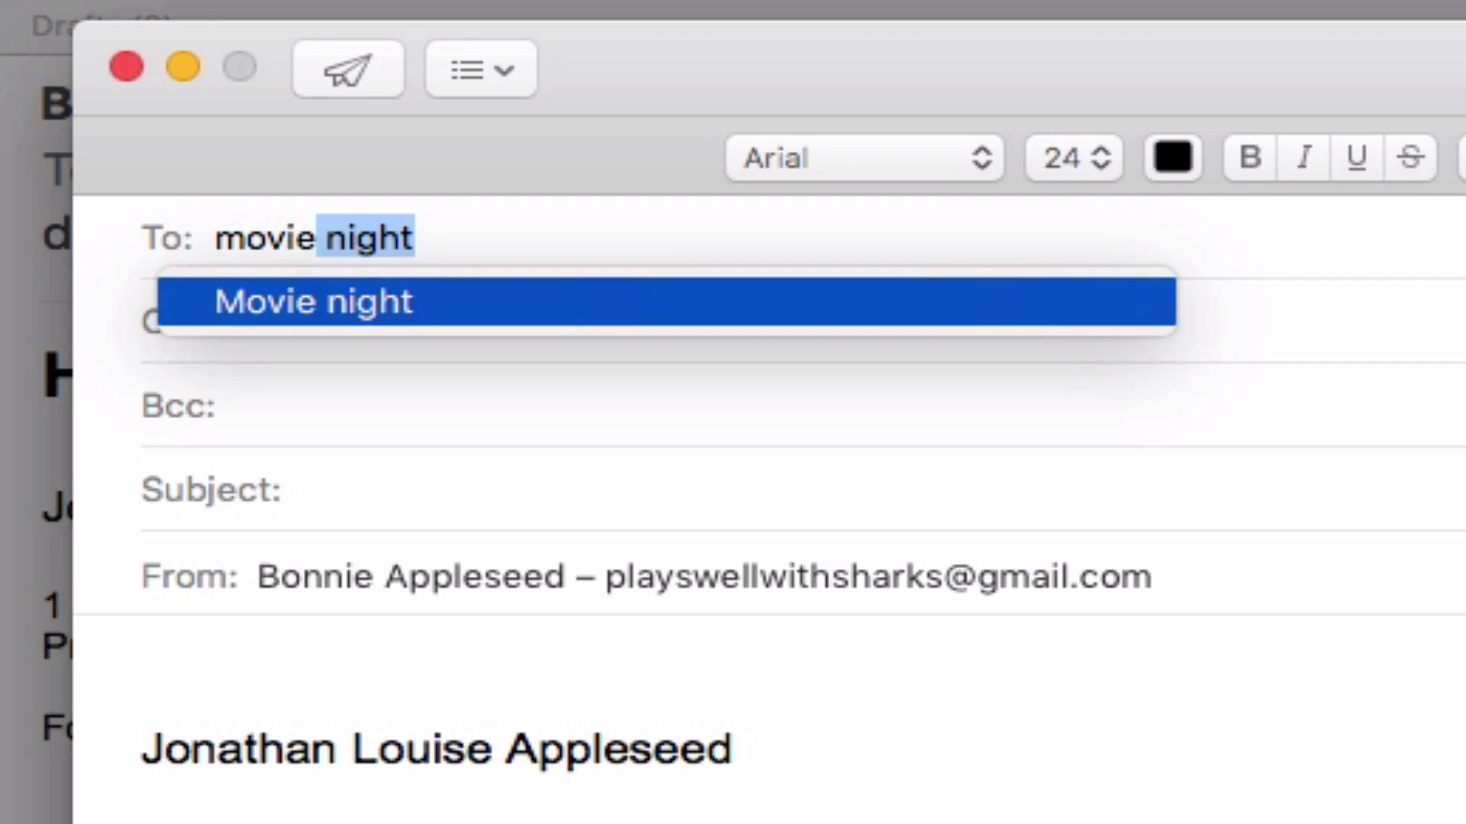
key(Return)
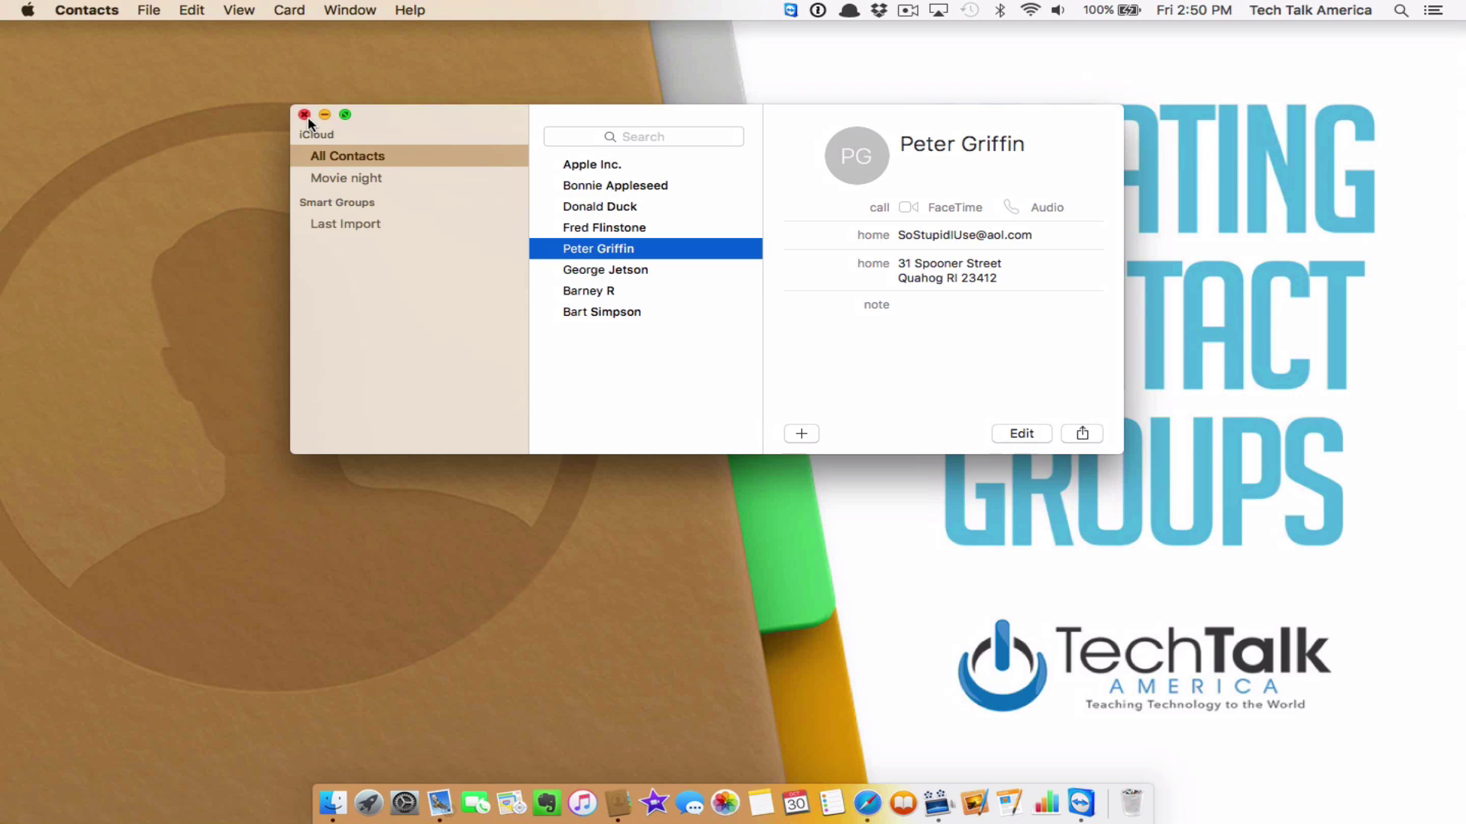
- Close the Contacts window to reveal the Creating Contact Groups desktop
click(306, 115)
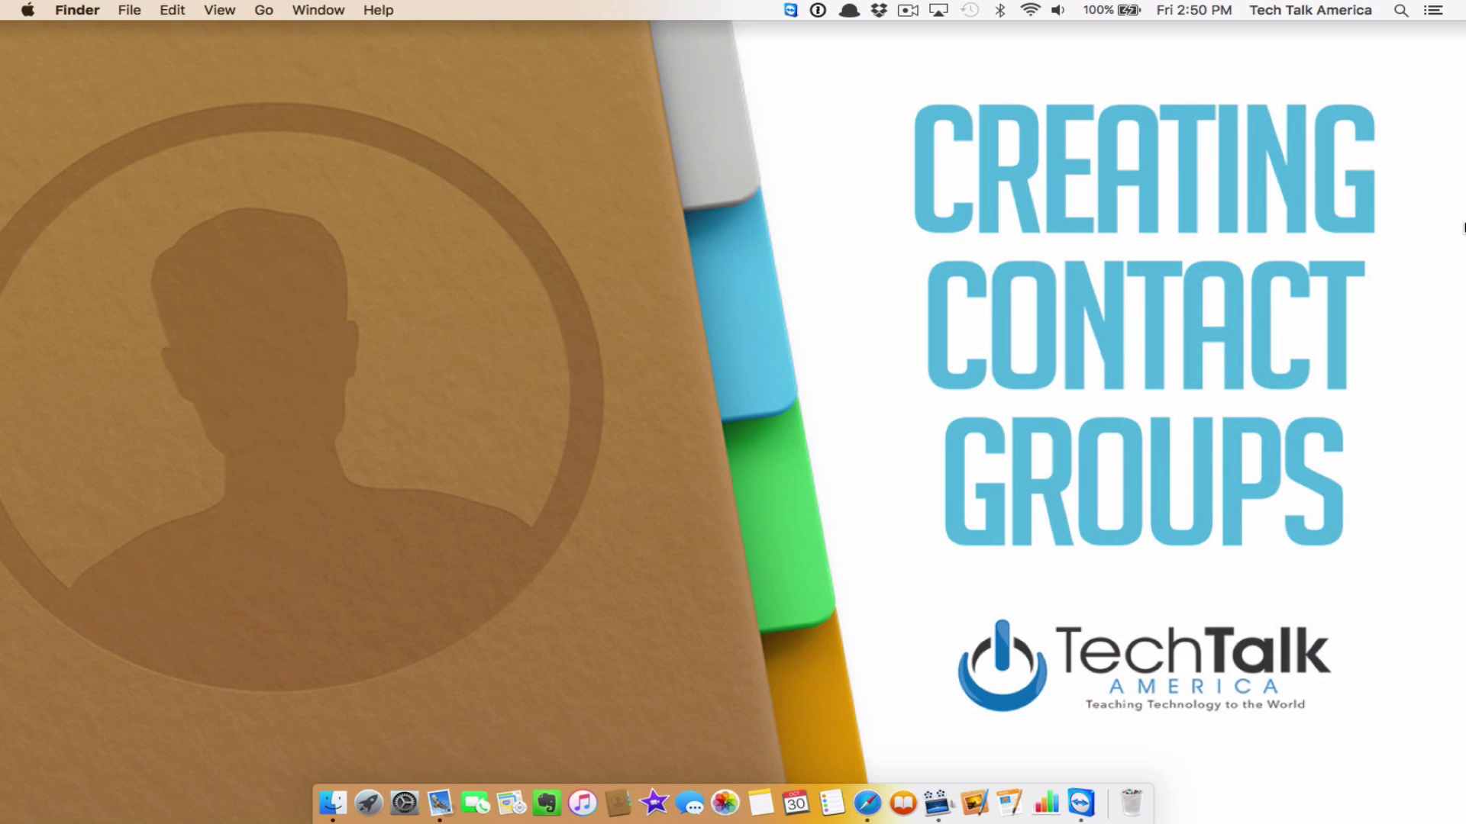